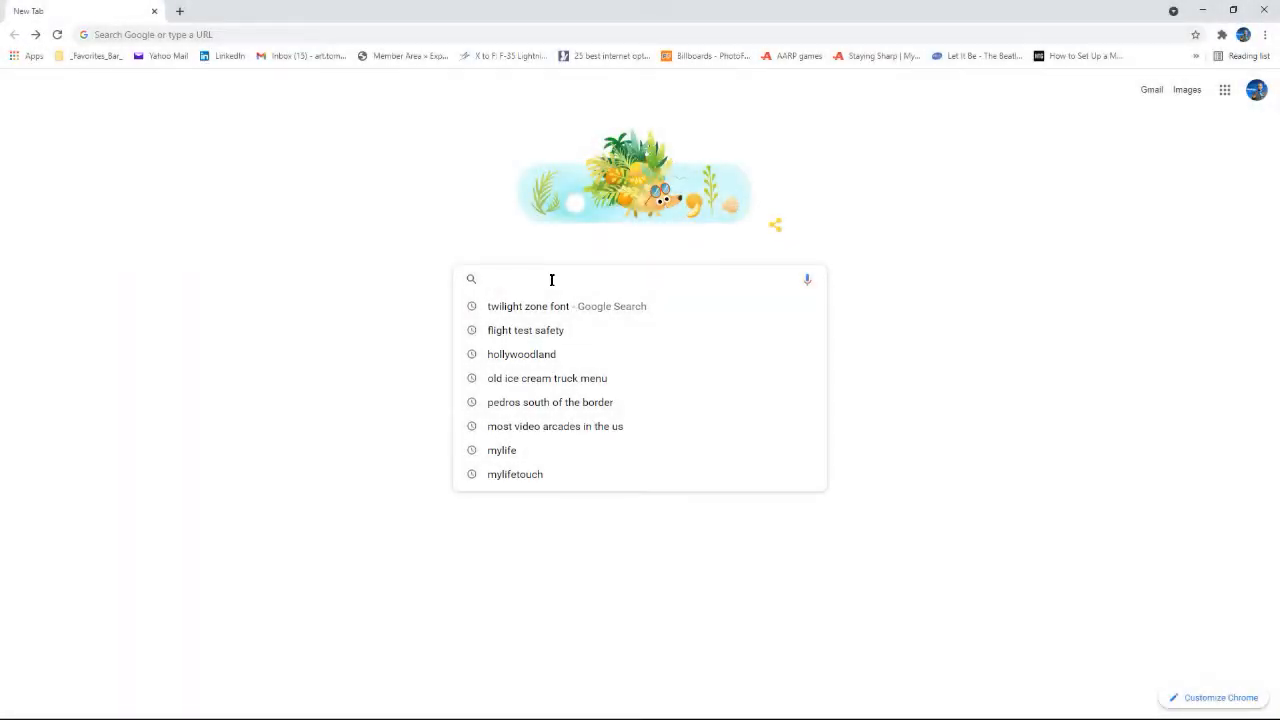
Search Google for "twilight zone font" and open the font file inside the downloaded twilight-zone archive.
text(twilight zone font)
key(Return)
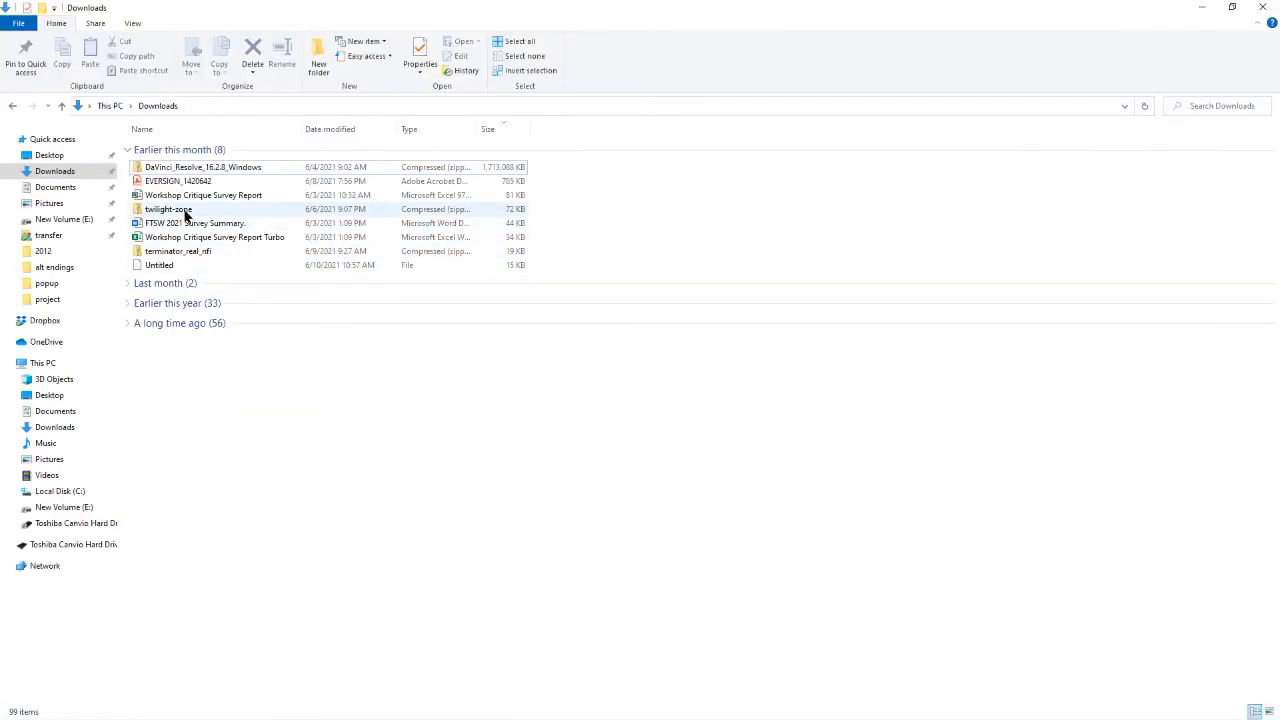
double_click(186, 214)
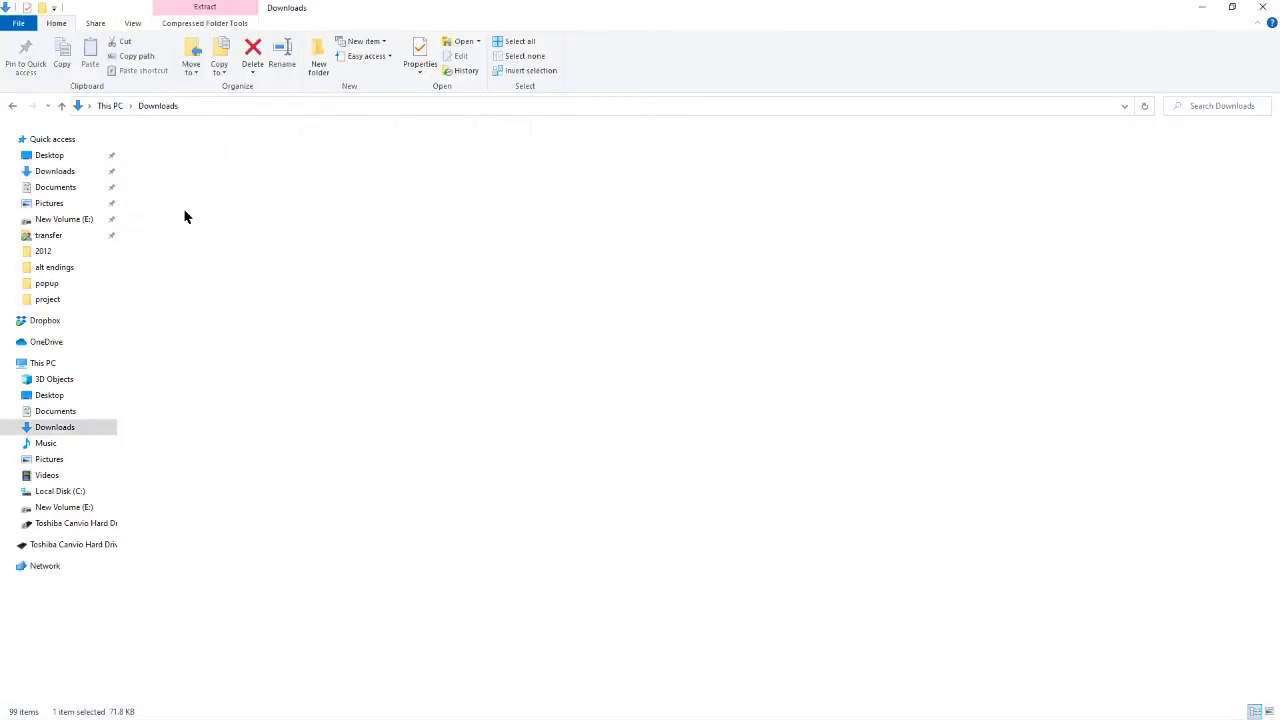
click(181, 149)
double_click(181, 148)
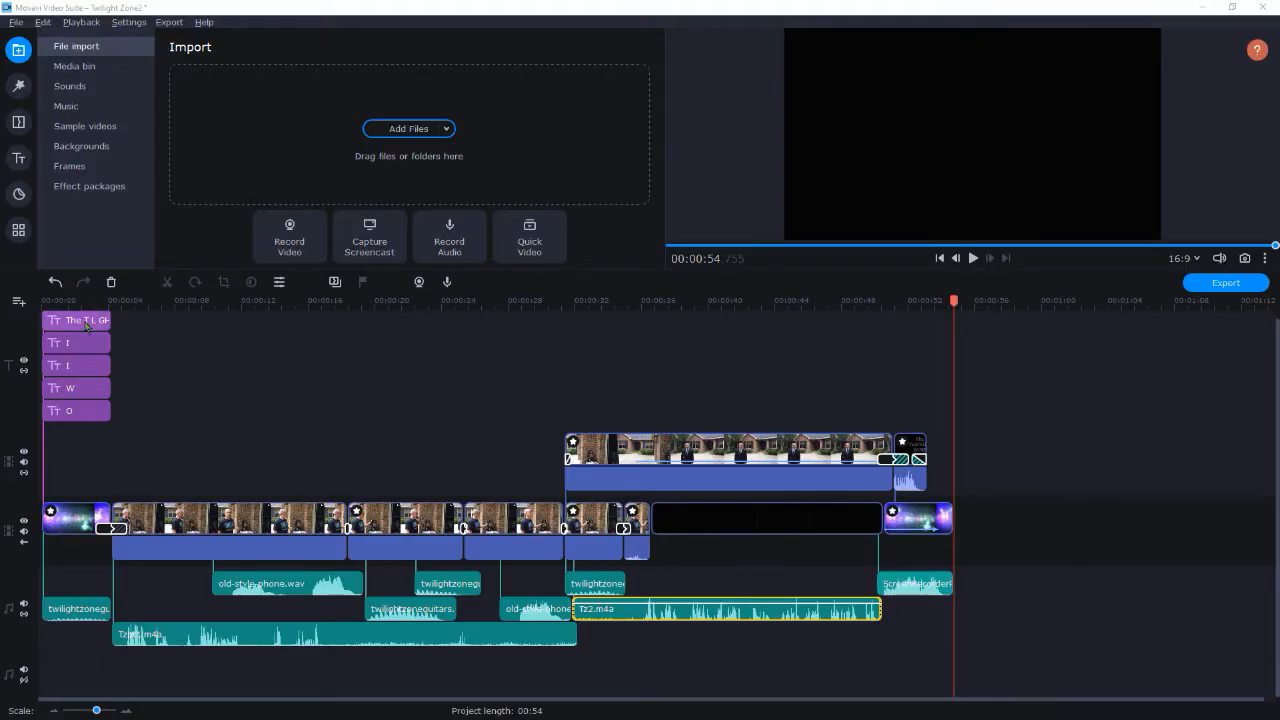
Switch to Movavi Video Suite and examine the text and font settings of the main title and the single-letter title clips.
click(83, 324)
double_click(83, 324)
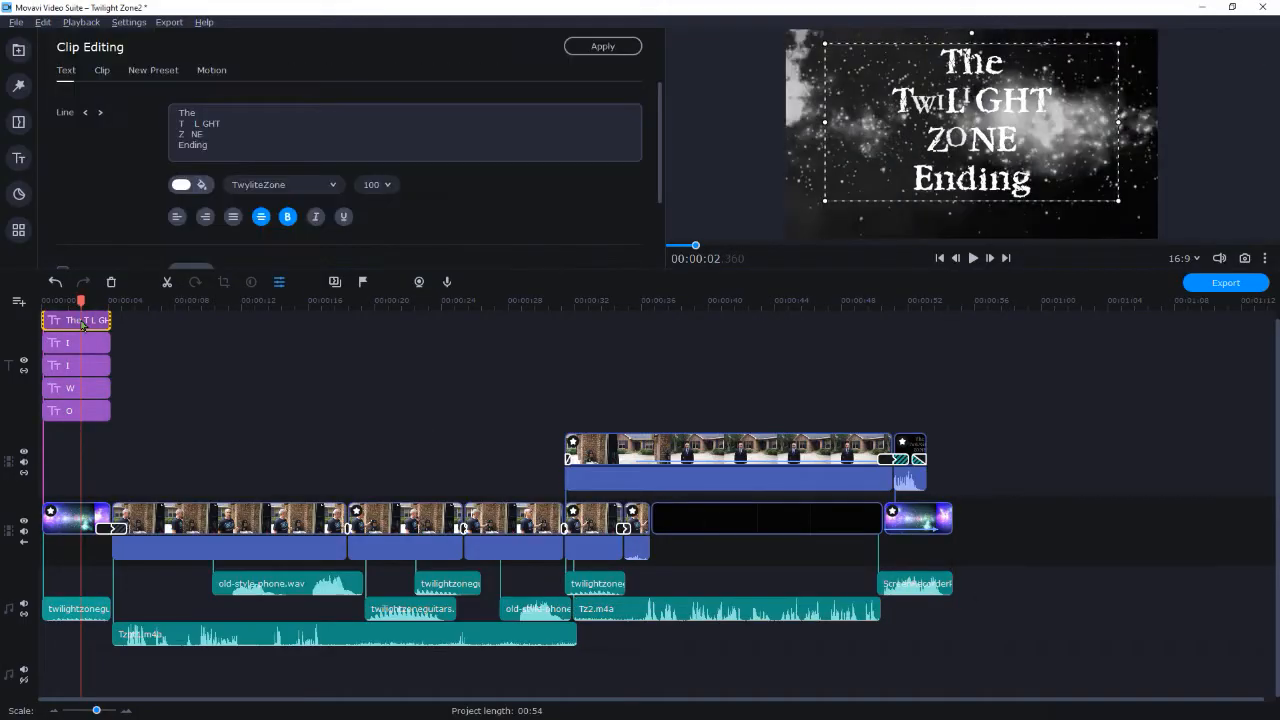
click(335, 186)
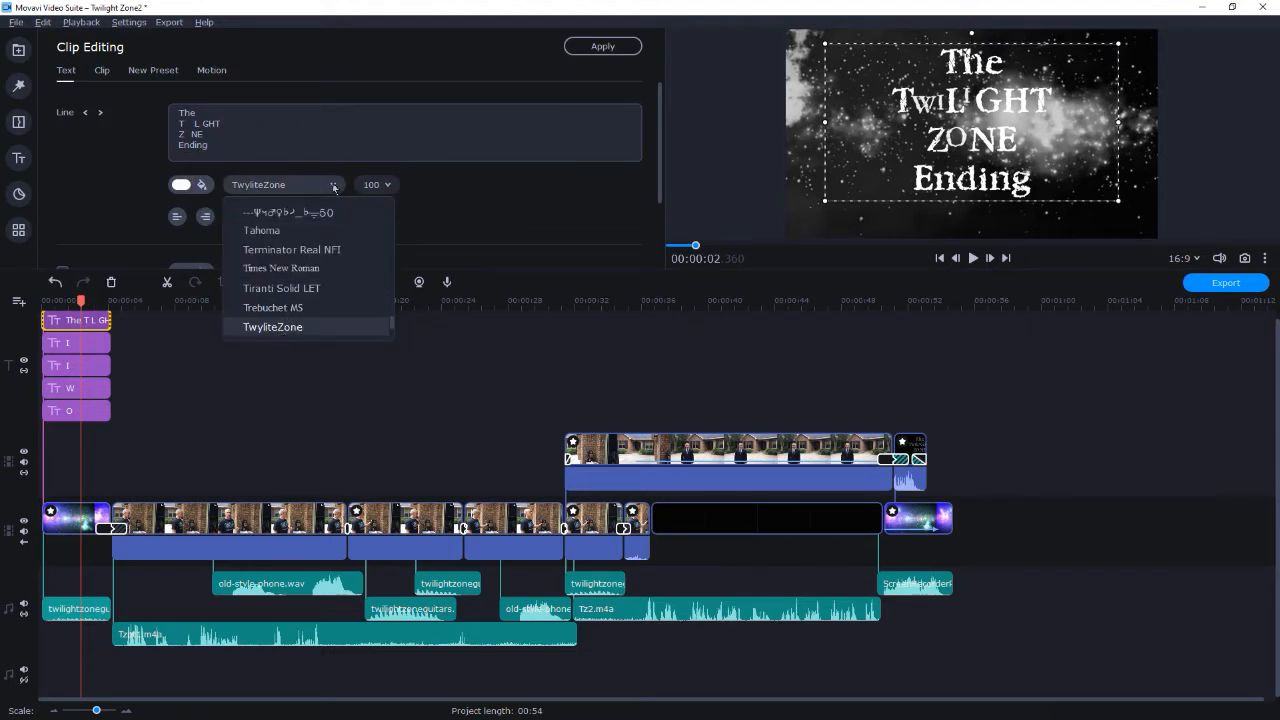
click(385, 384)
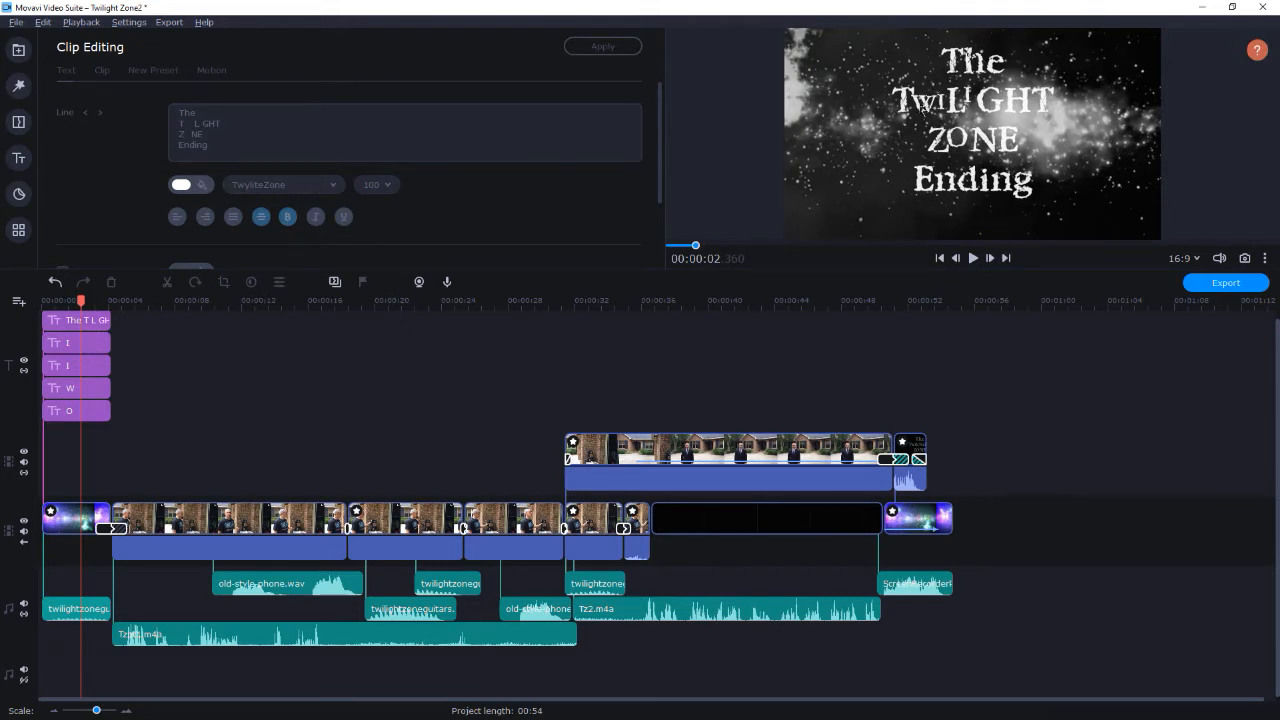
click(100, 340)
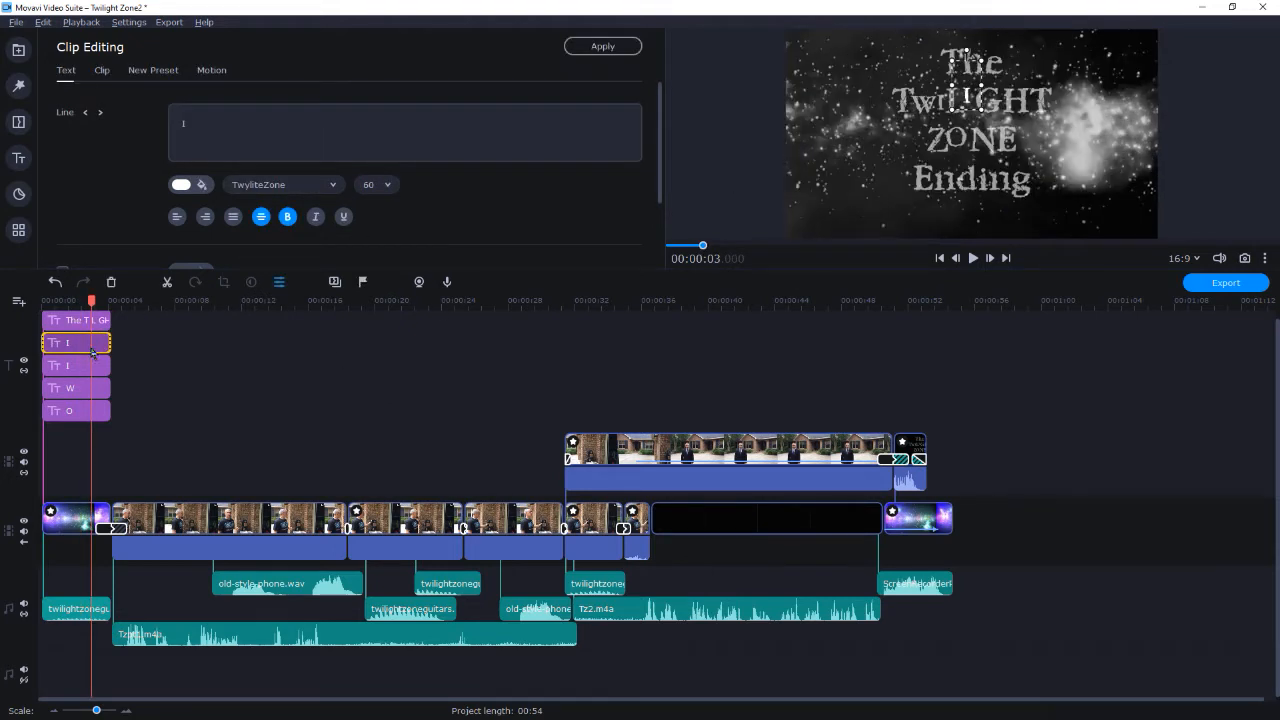
click(88, 370)
click(84, 390)
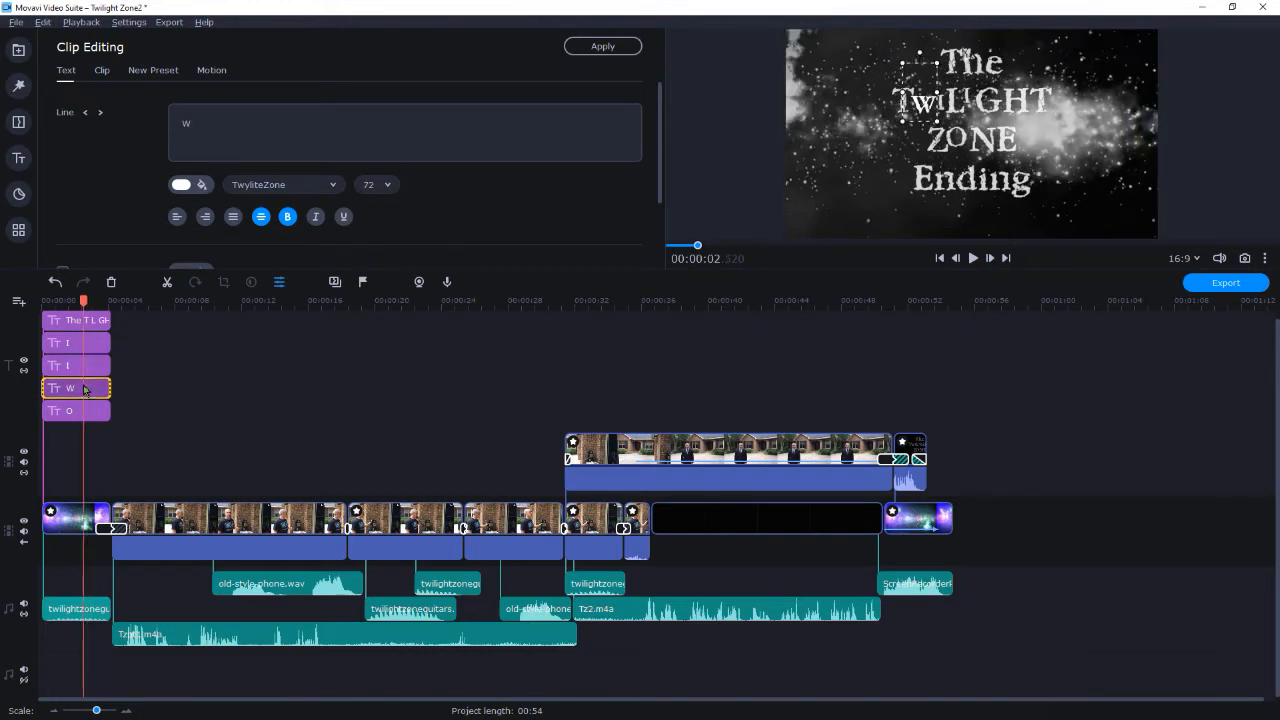
Select the opening background clip and preview the Cosmic radiance sample video.
click(68, 518)
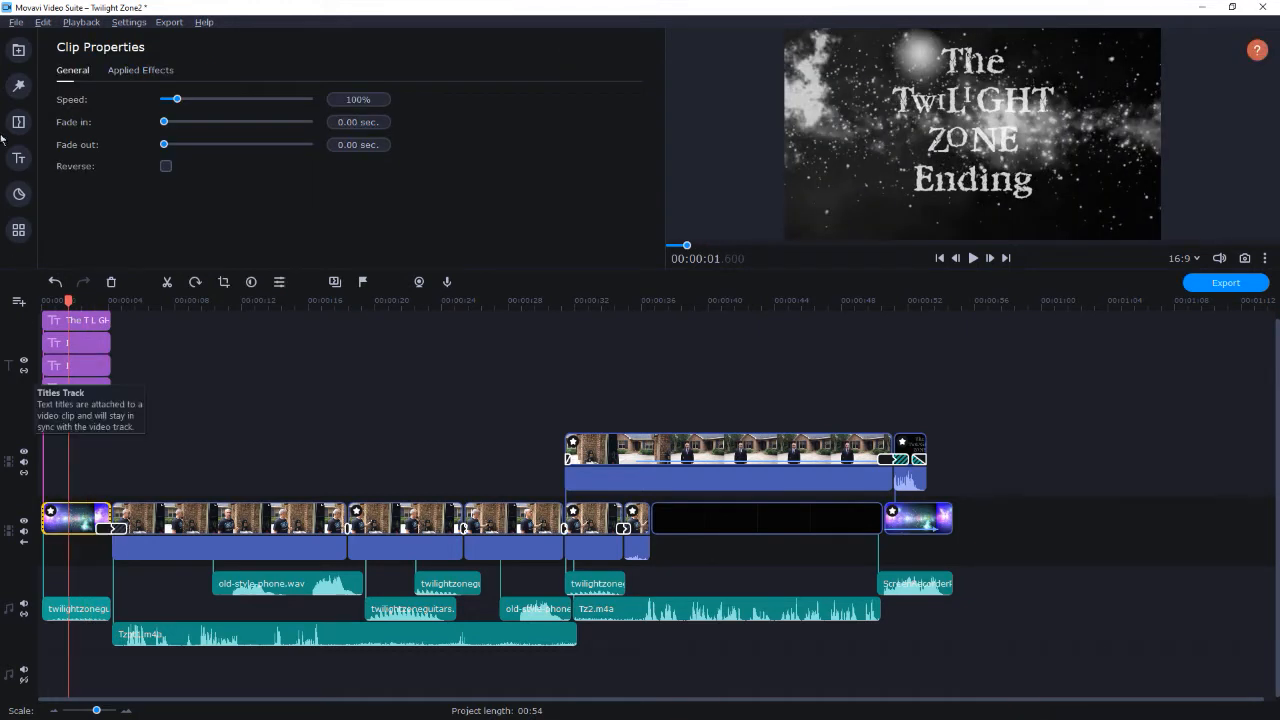
click(19, 50)
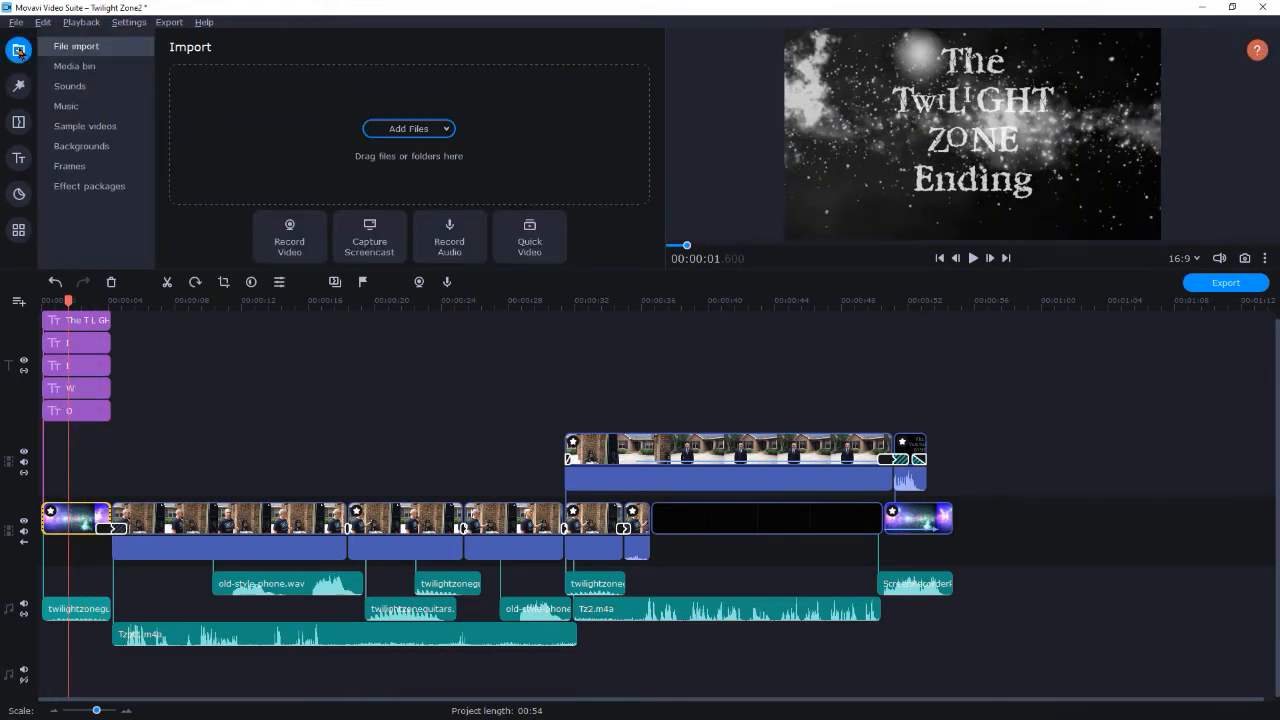
click(85, 126)
scroll(397, 165, down, 2)
scroll(397, 165, down, 2)
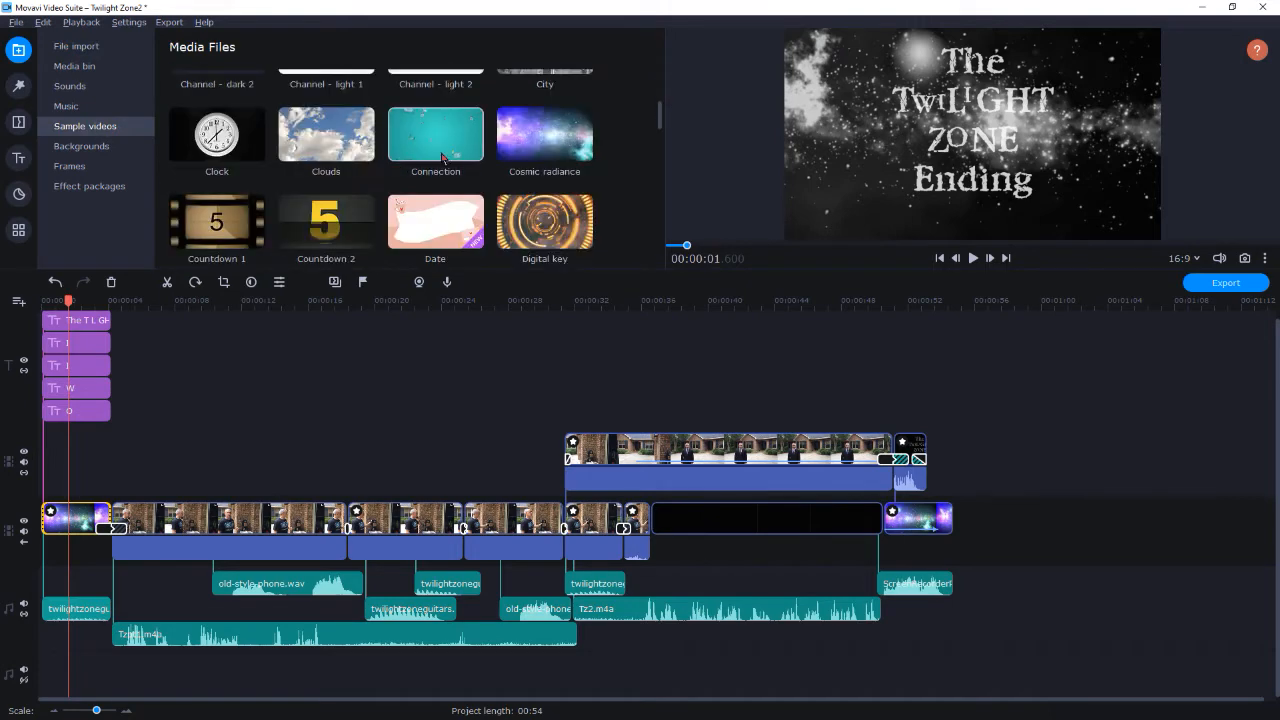
click(560, 151)
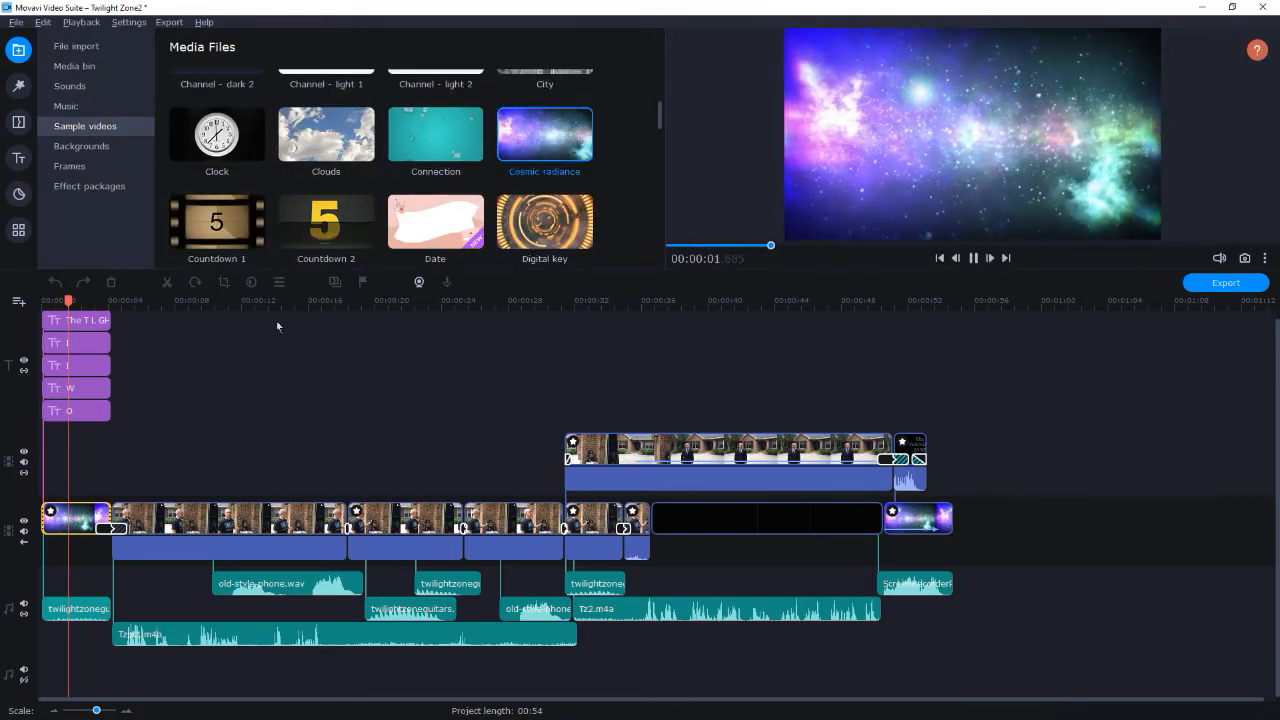
Examine the Retro filters, the opening background clip's applied effects and its advanced color adjustments.
click(19, 86)
scroll(84, 226, down, 1)
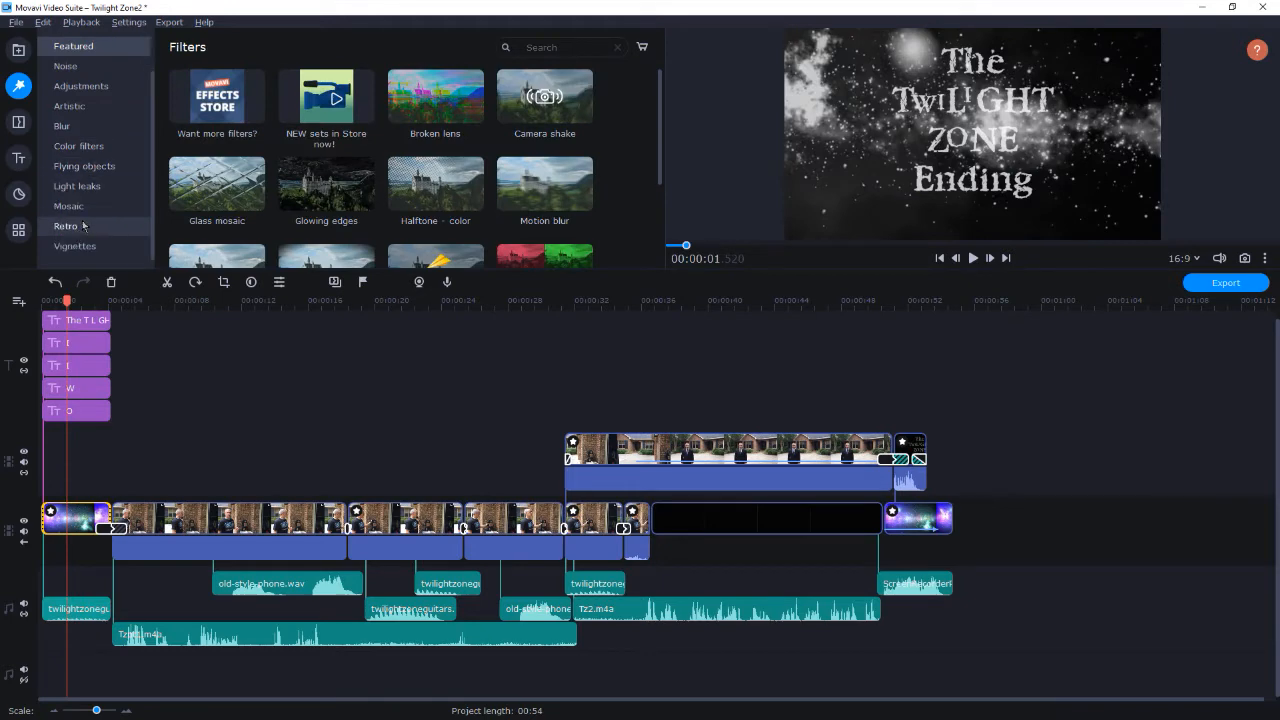
click(84, 226)
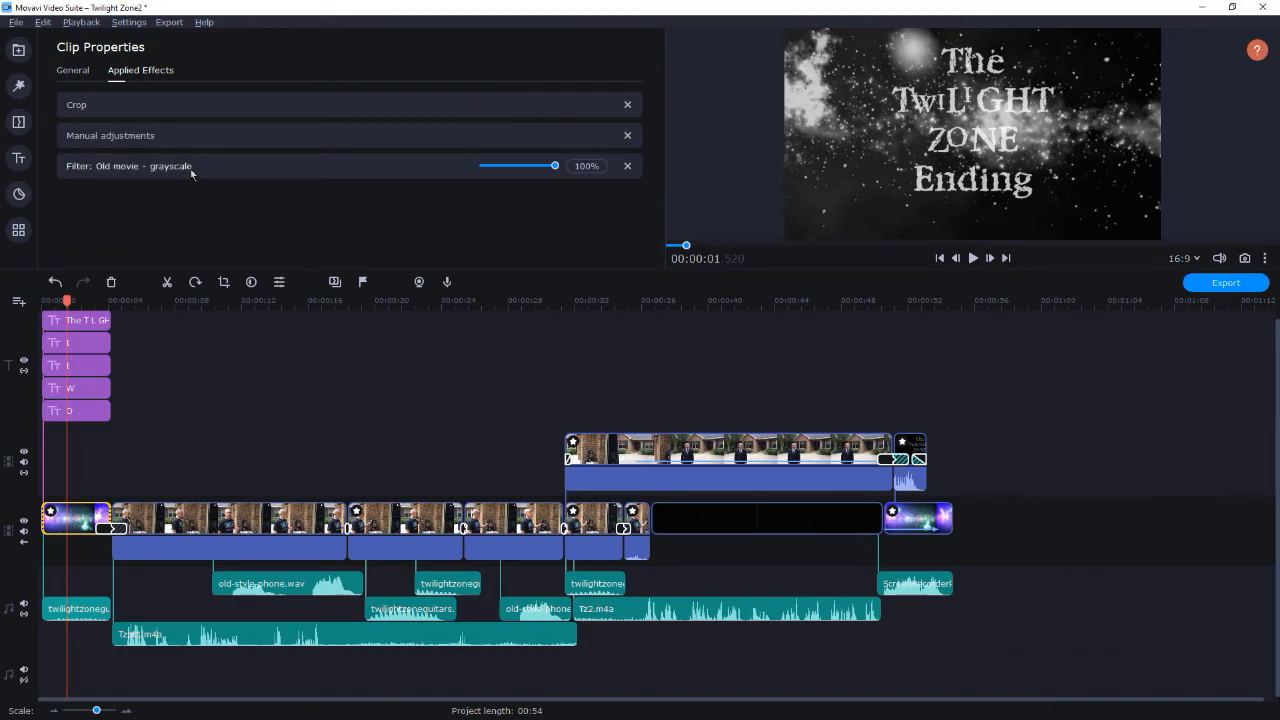
click(18, 230)
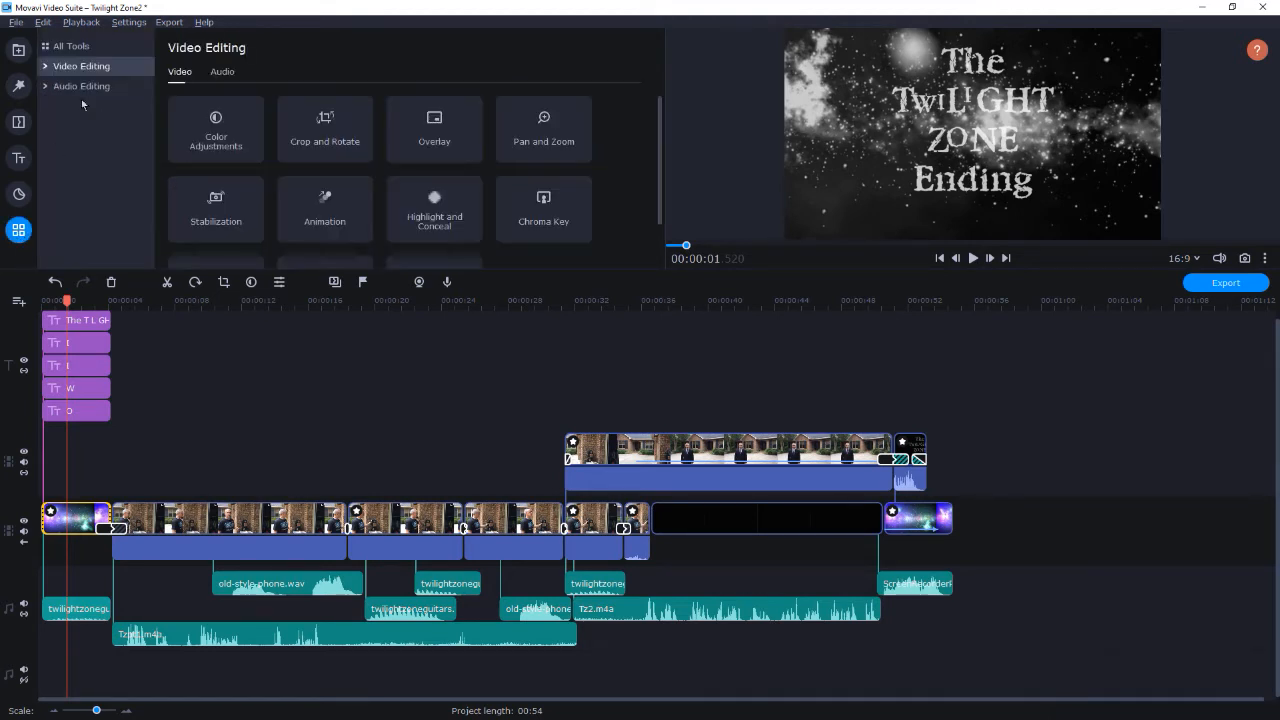
click(228, 120)
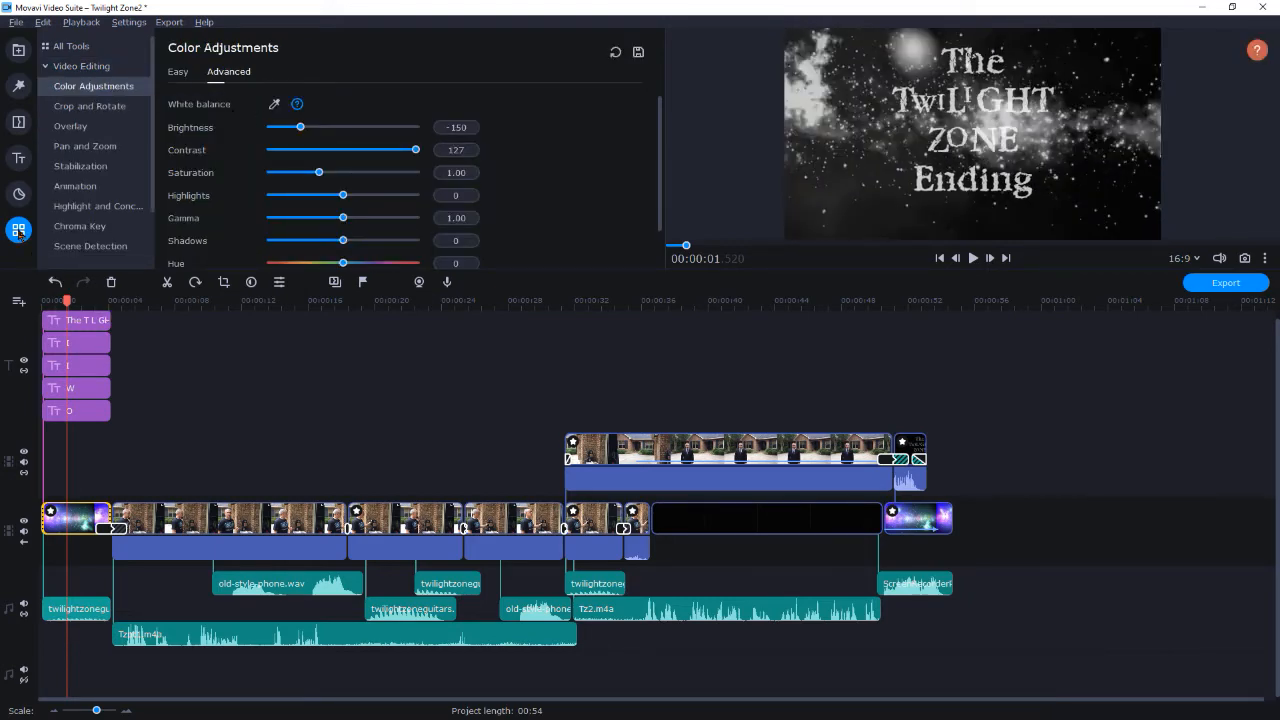
Browse the project's imported video and audio files in the media bin.
click(18, 85)
click(18, 49)
click(57, 65)
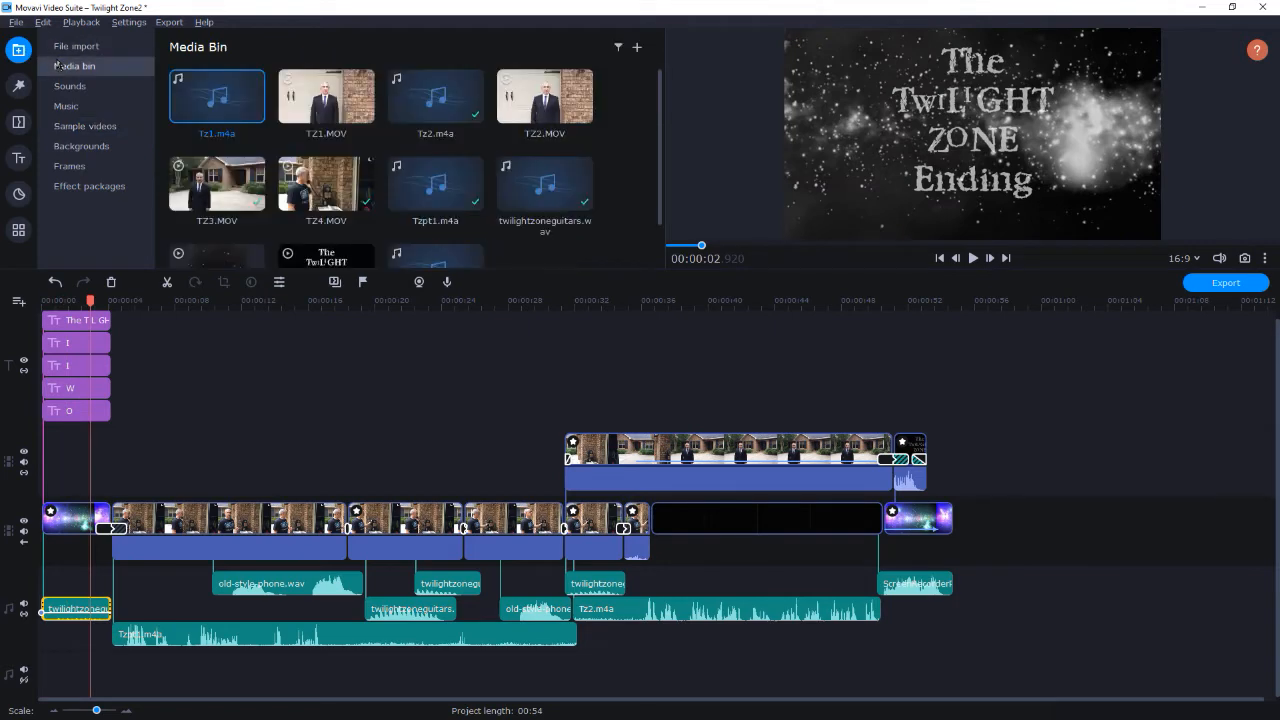
scroll(484, 232, down, 2)
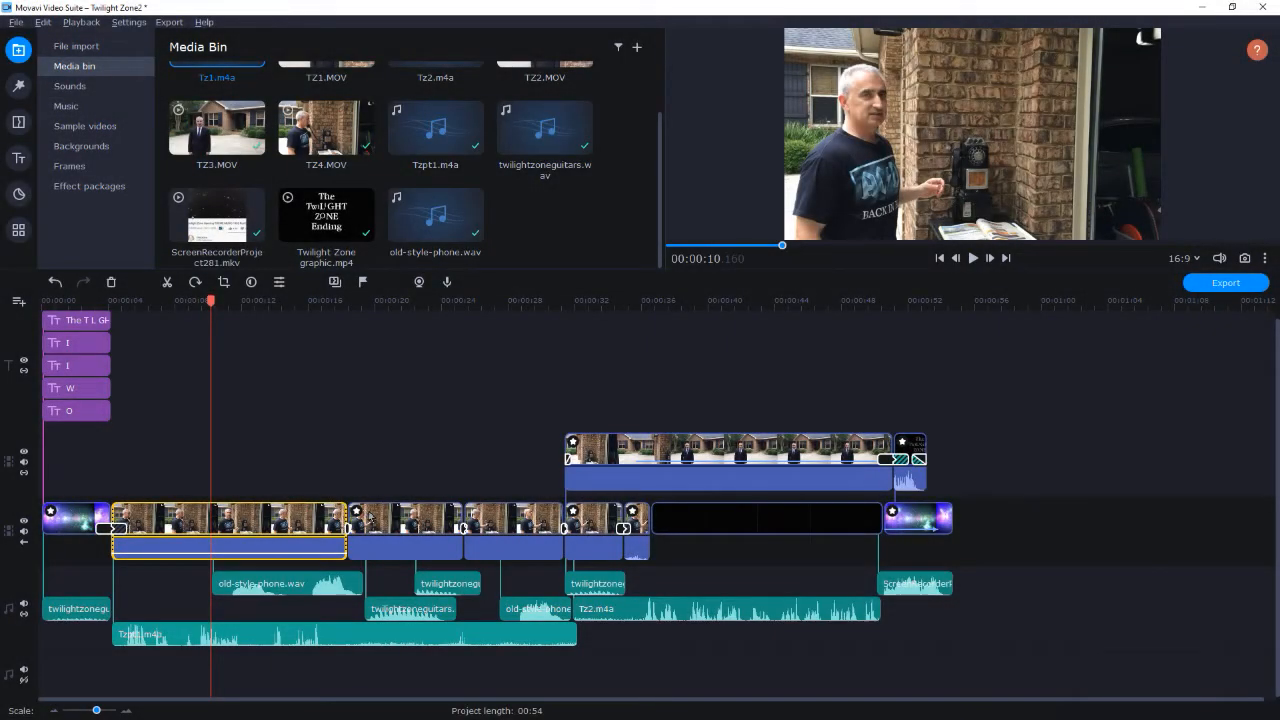
Examine the phone-call section of the timeline up close and preview the old-style-phone.wav sound.
click(375, 519)
click(105, 710)
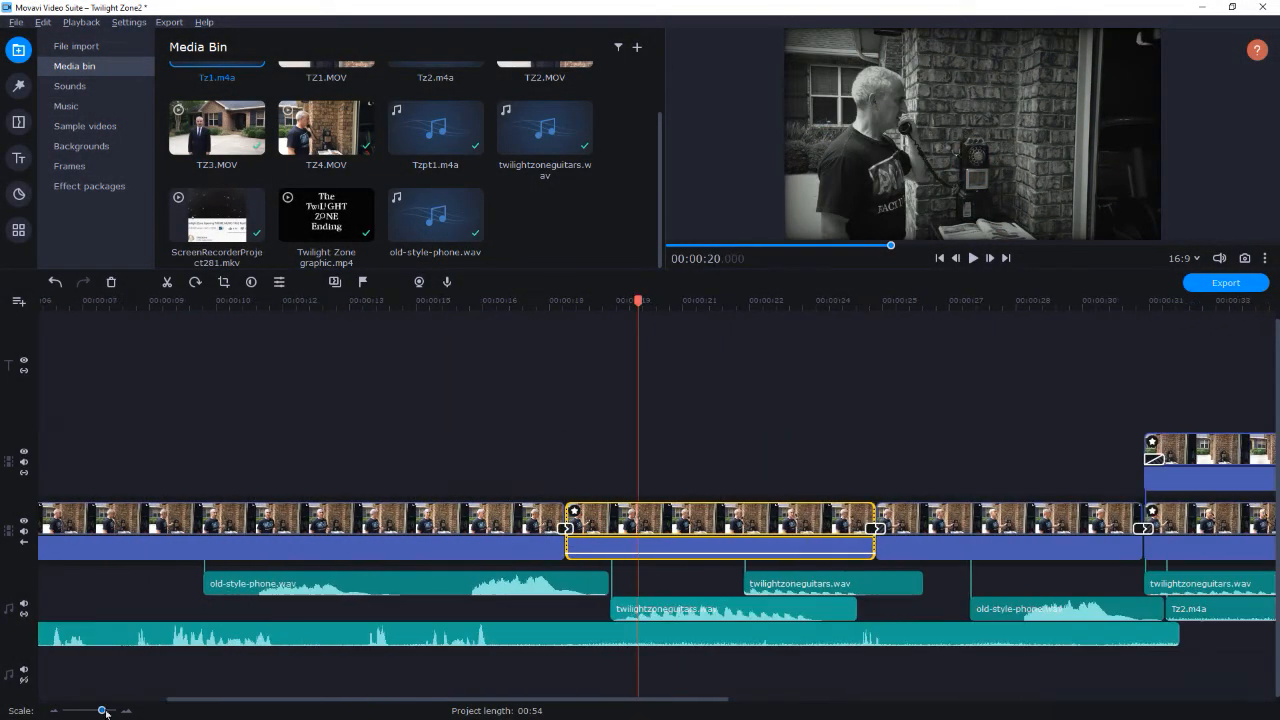
double_click(495, 527)
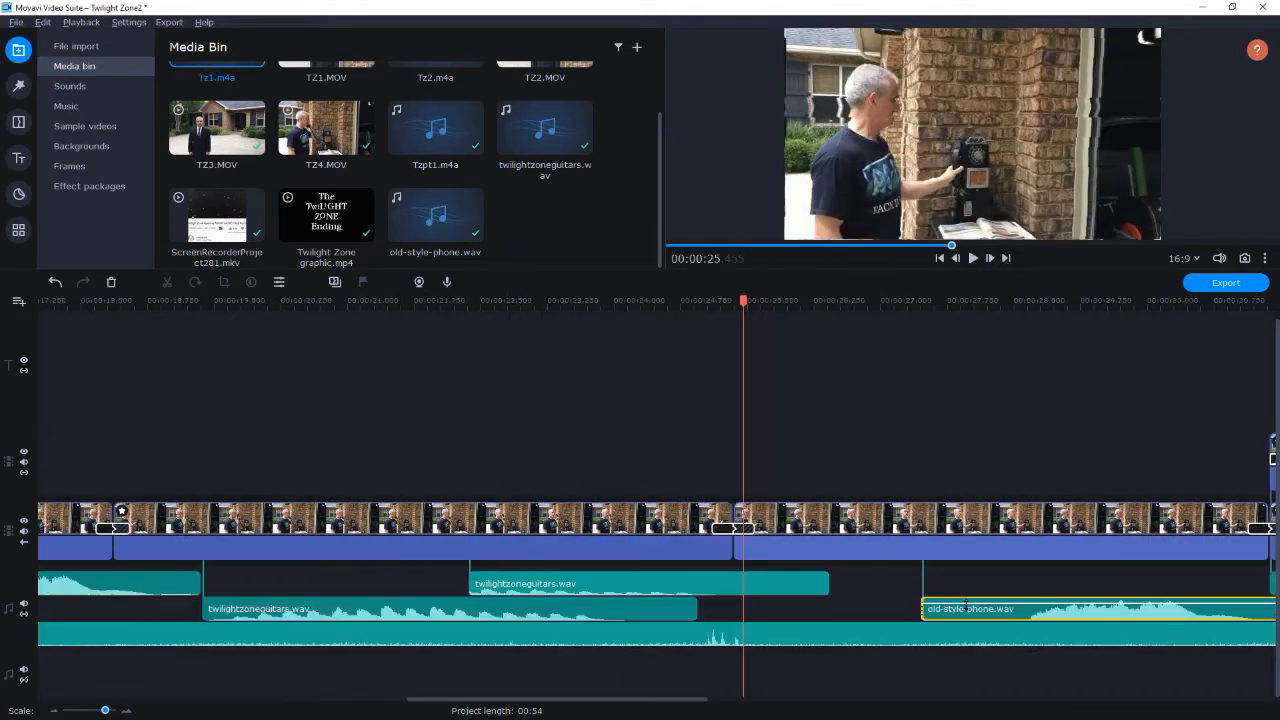
click(455, 226)
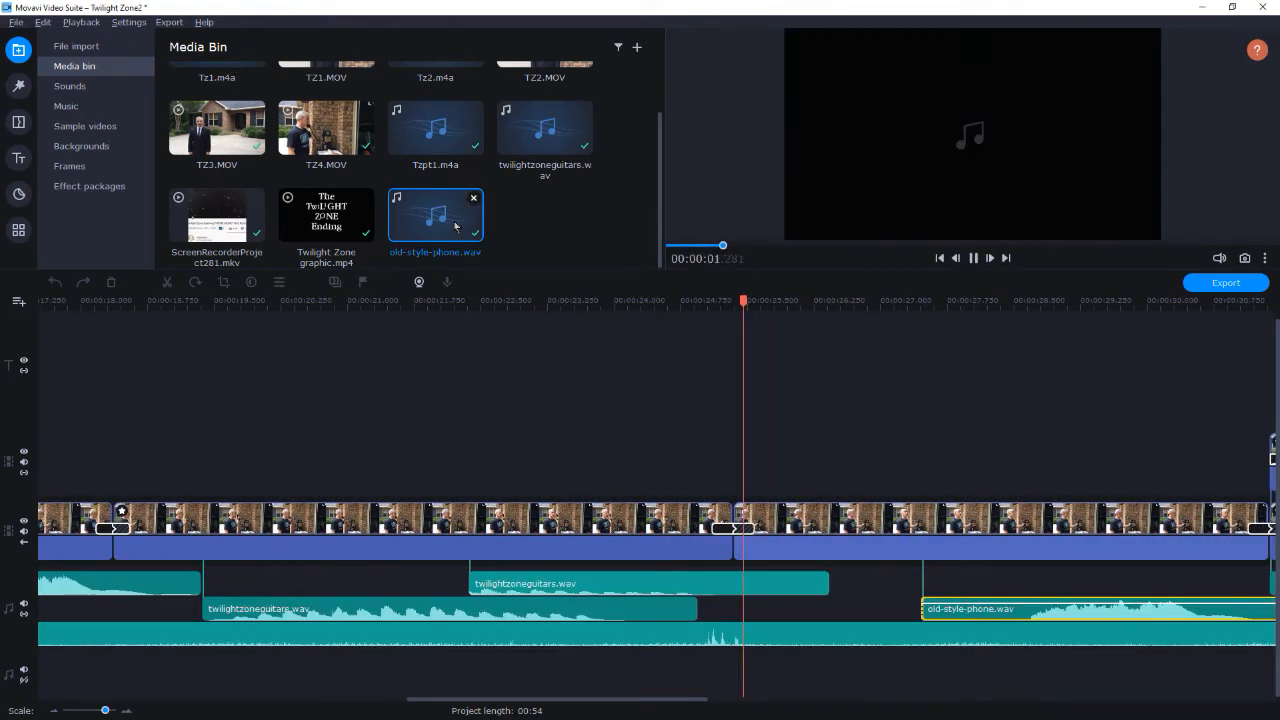
click(973, 259)
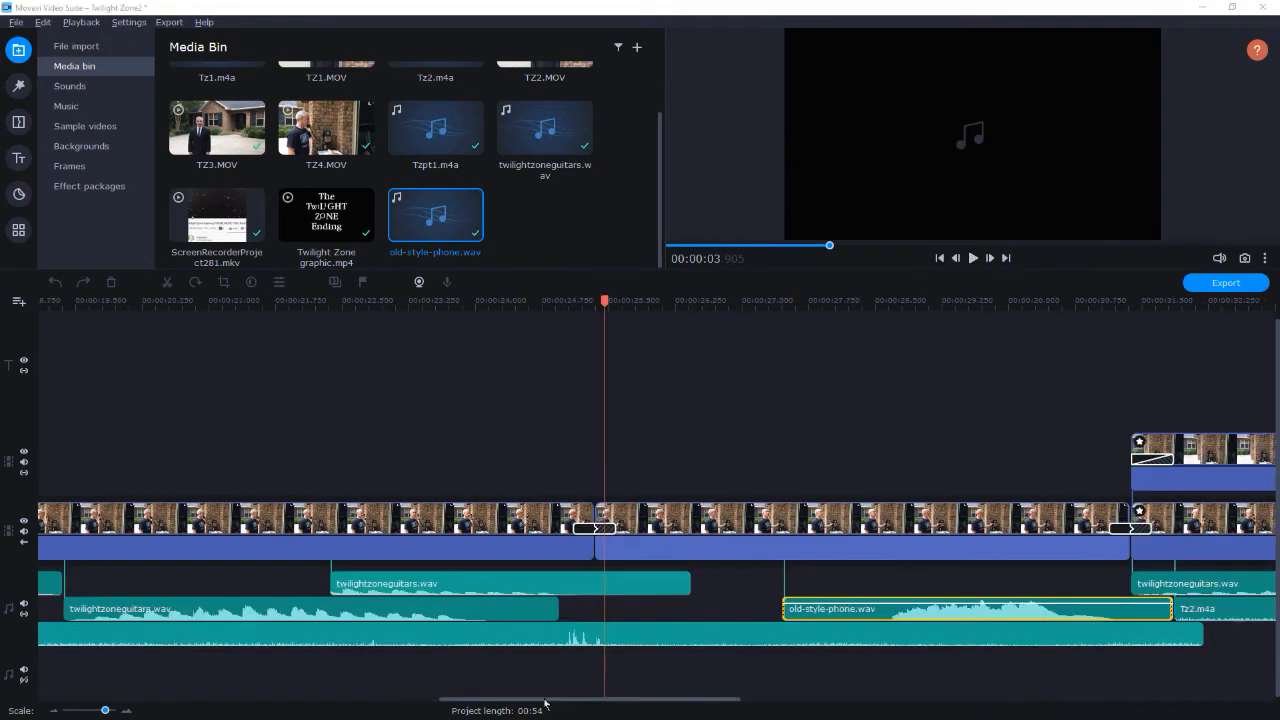
Inspect the properties of the Glitch 3 transition on the main video track where the overlay clip begins.
drag(544, 703, 687, 703)
click(473, 302)
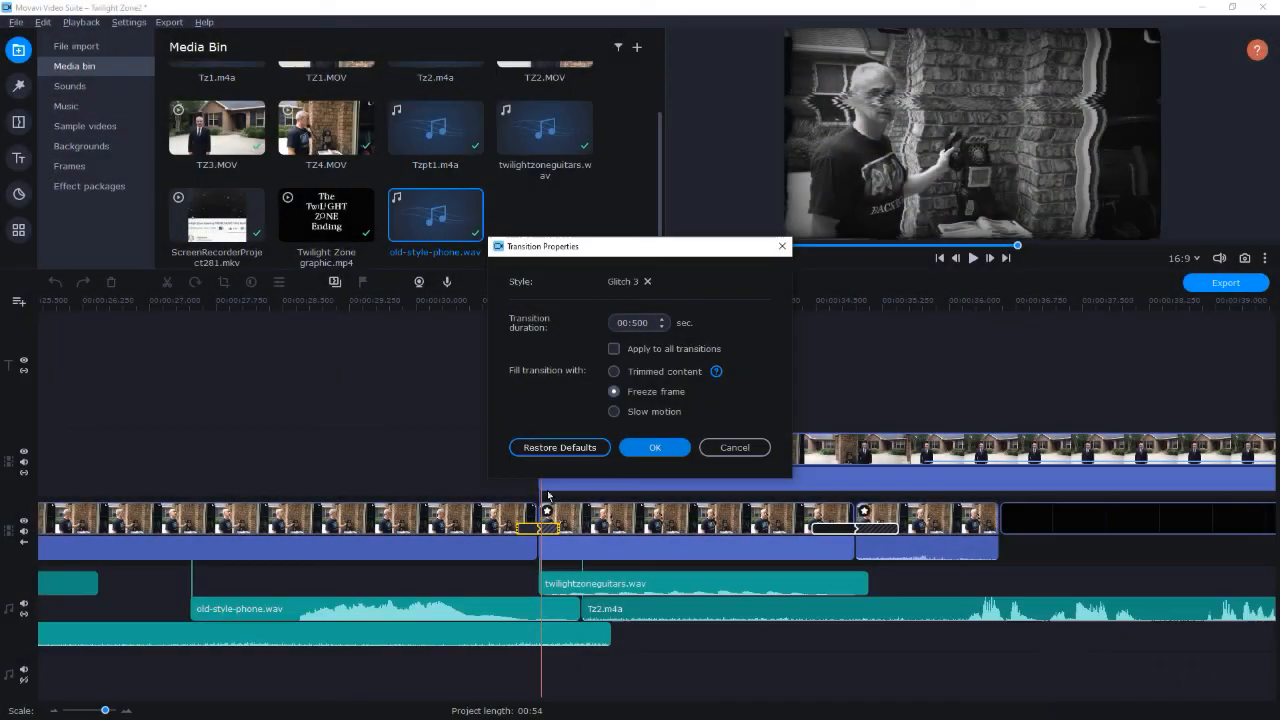
click(734, 447)
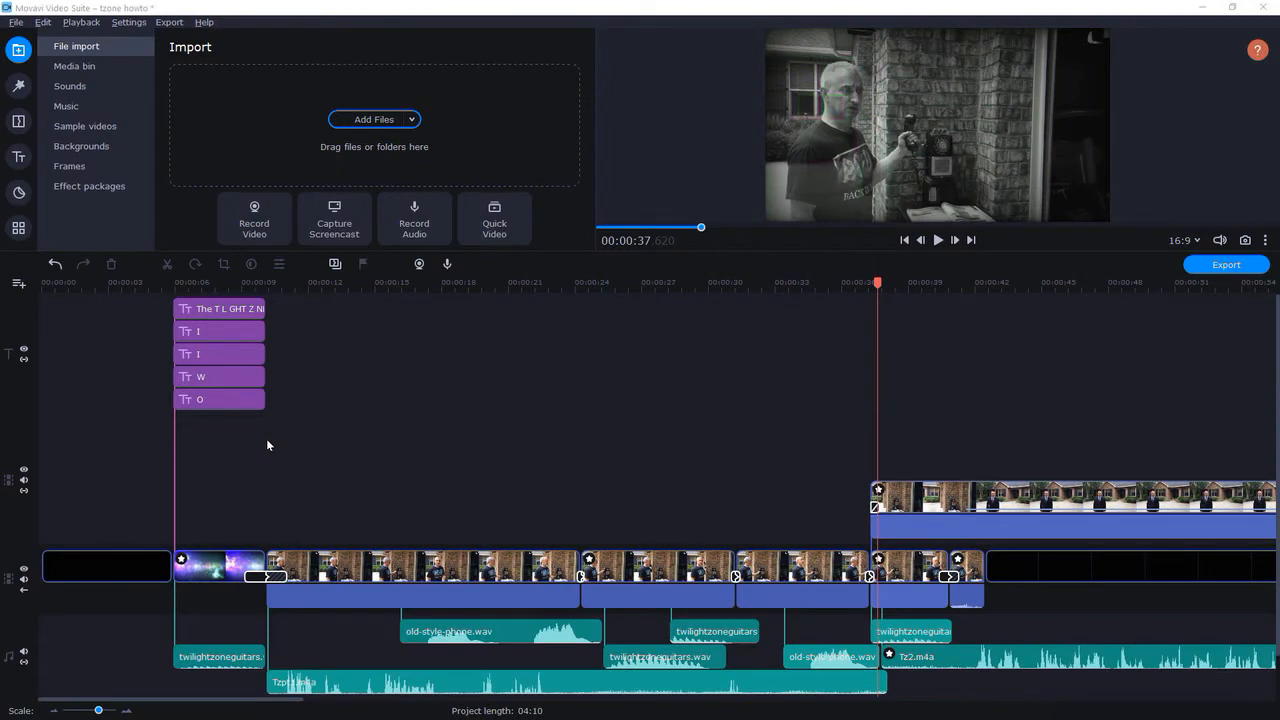
Move the five title clips over the opening black clip at about 00:00:01 and mark exactly their span as the export selection.
drag(187, 284, 293, 409)
drag(244, 309, 136, 309)
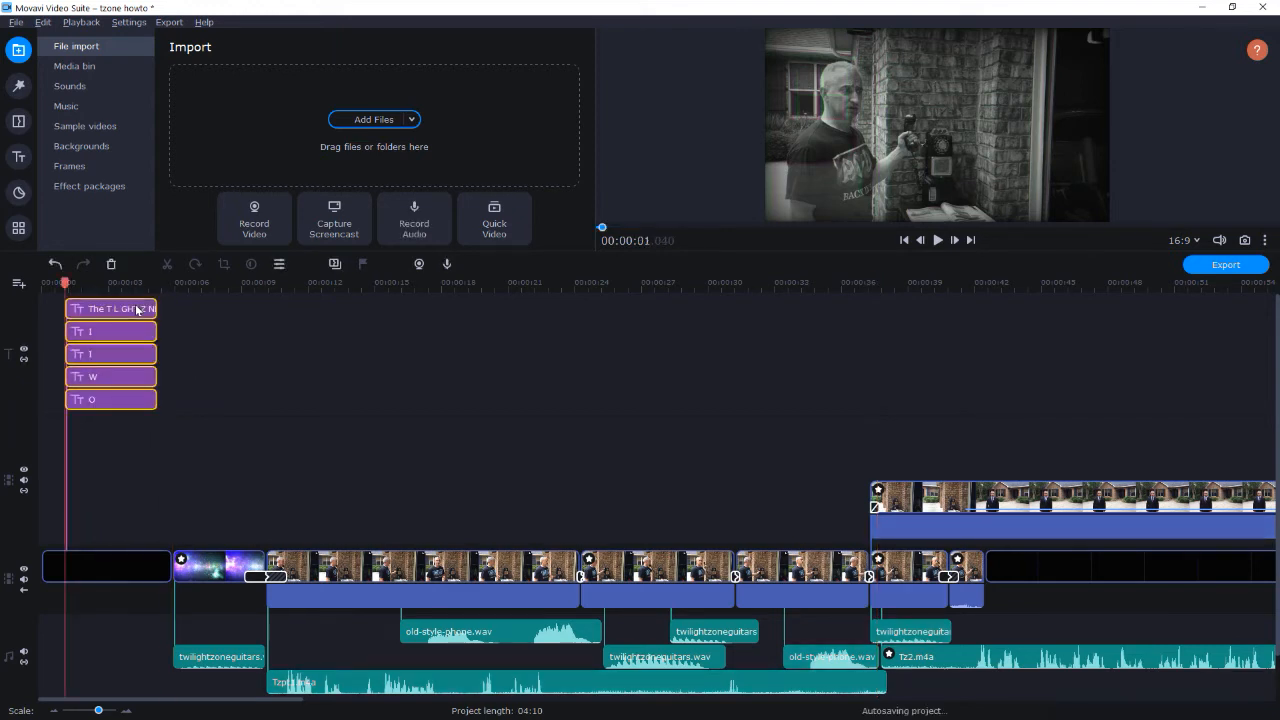
click(181, 24)
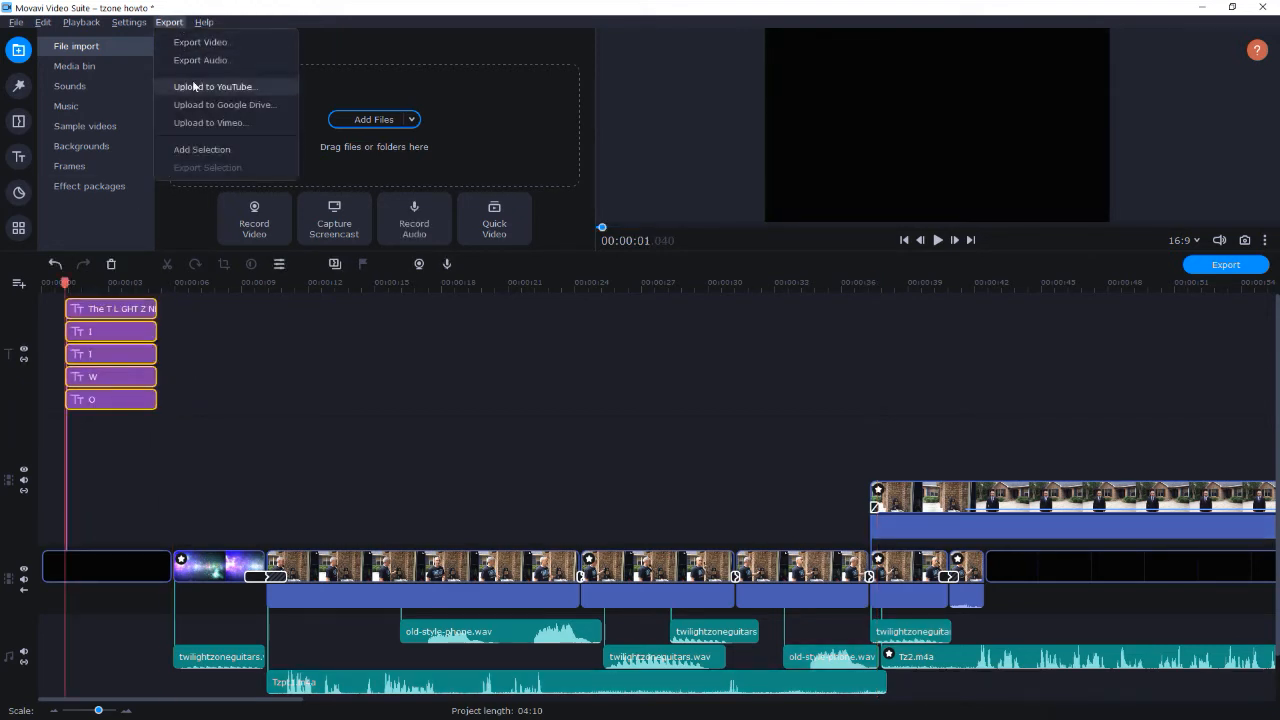
click(255, 149)
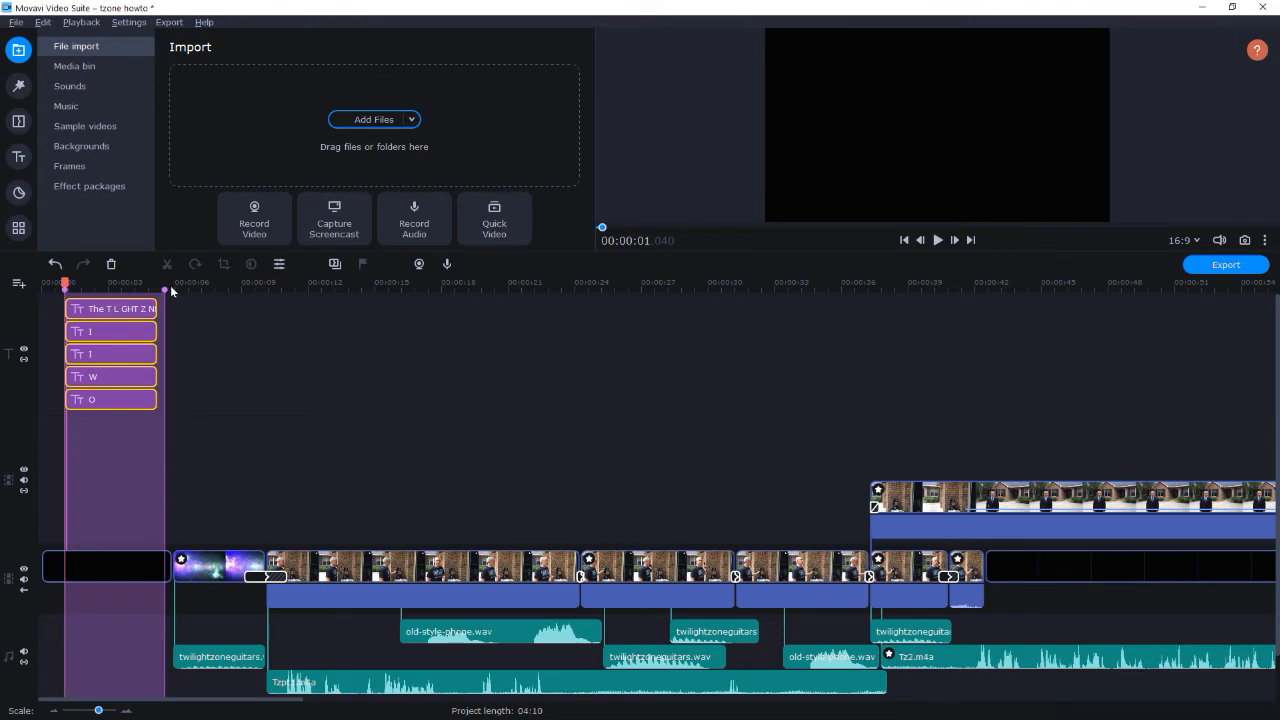
drag(166, 289, 157, 289)
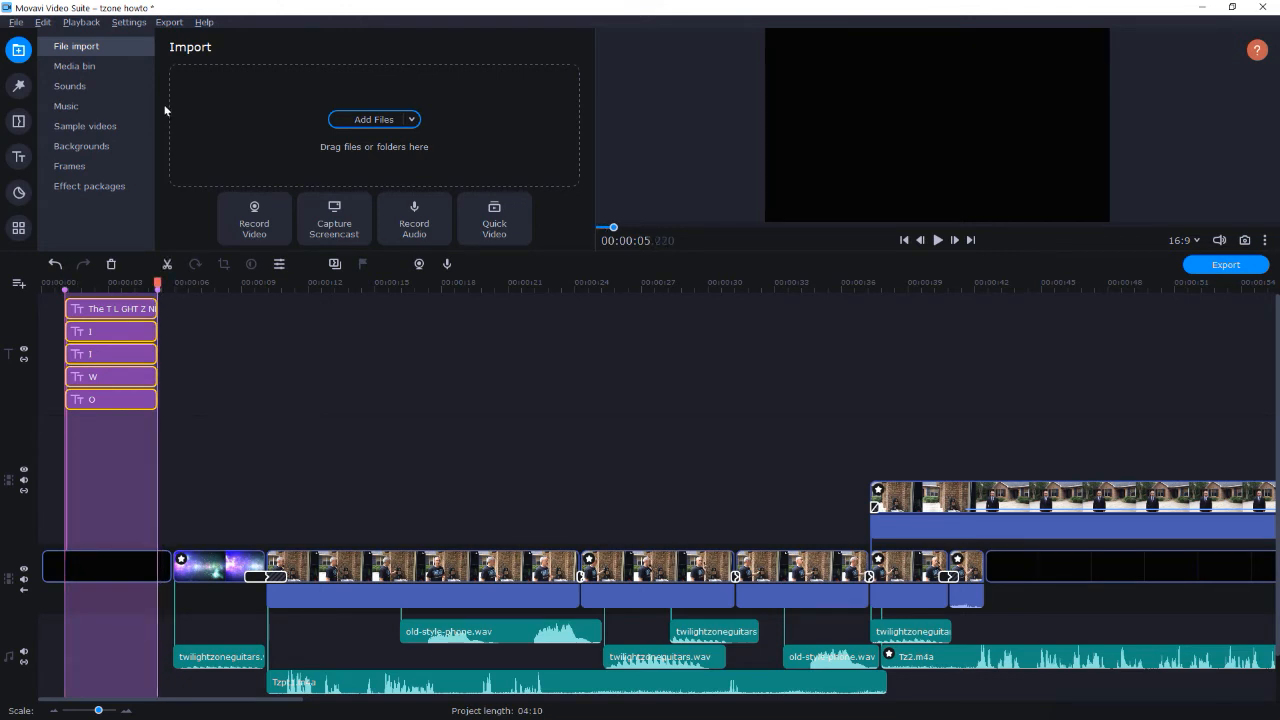
click(169, 22)
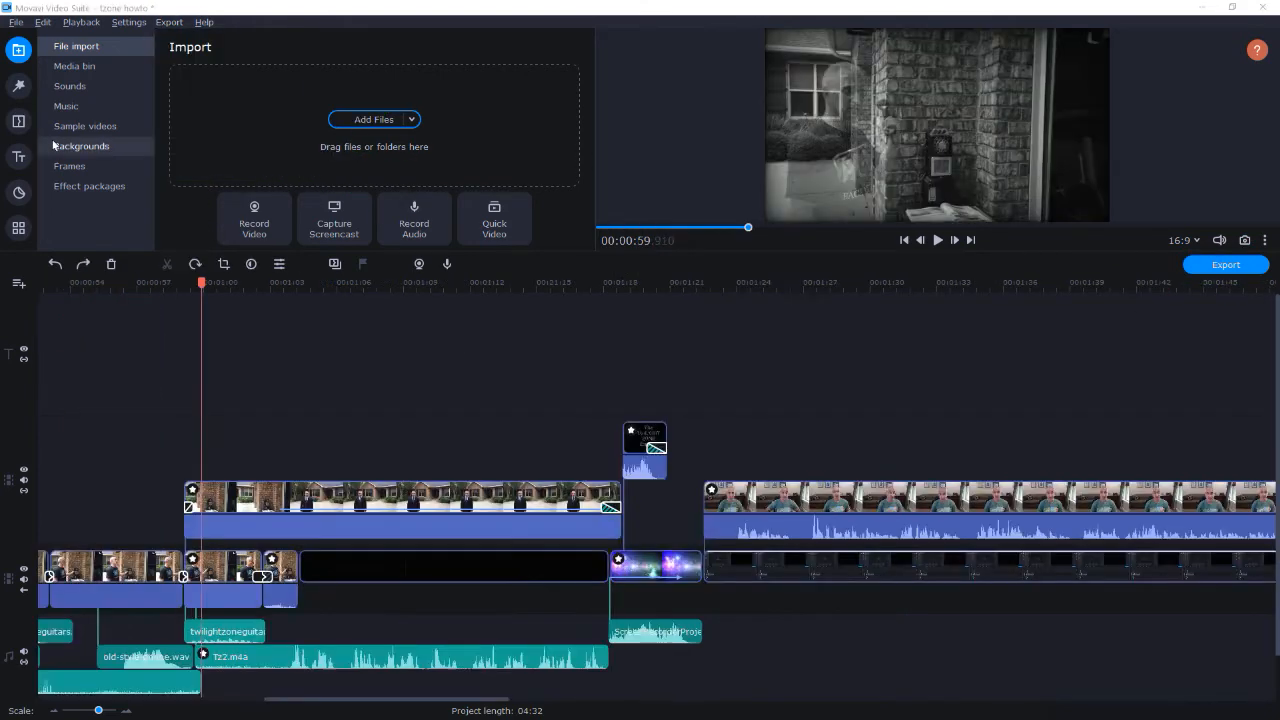
Find and preview the Shatter - large transition in the transitions library.
click(18, 121)
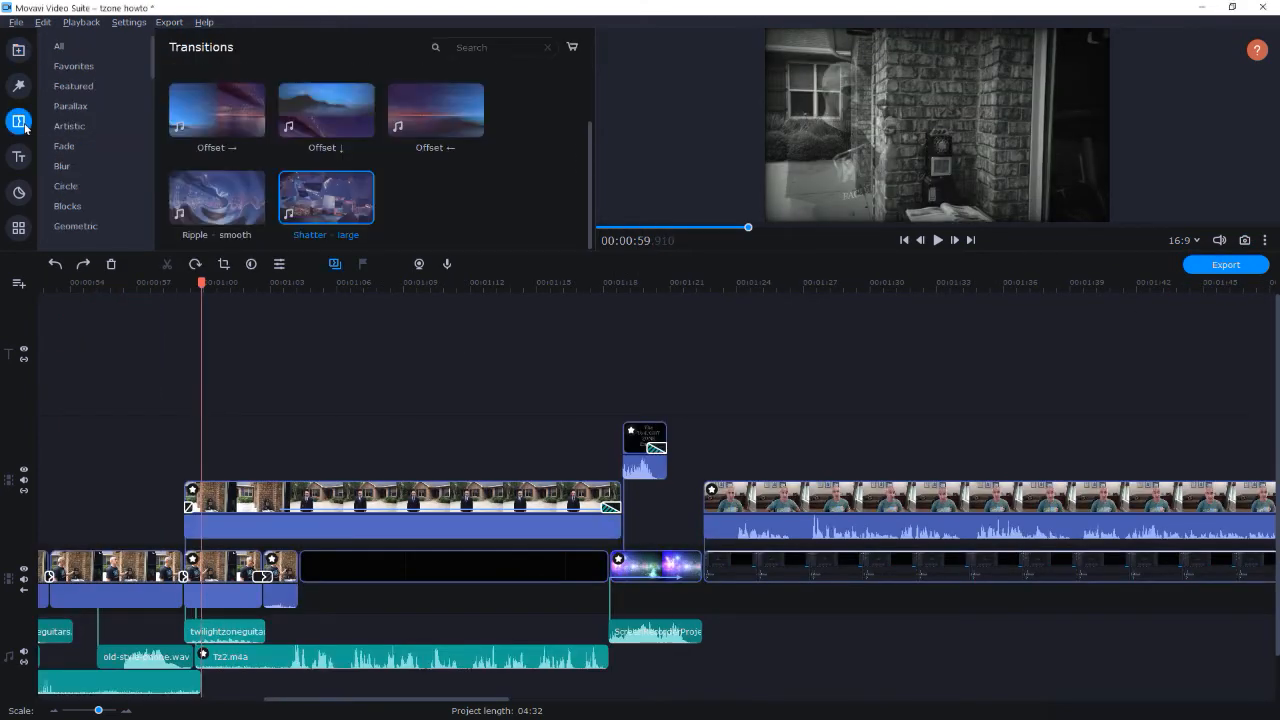
drag(153, 67, 154, 105)
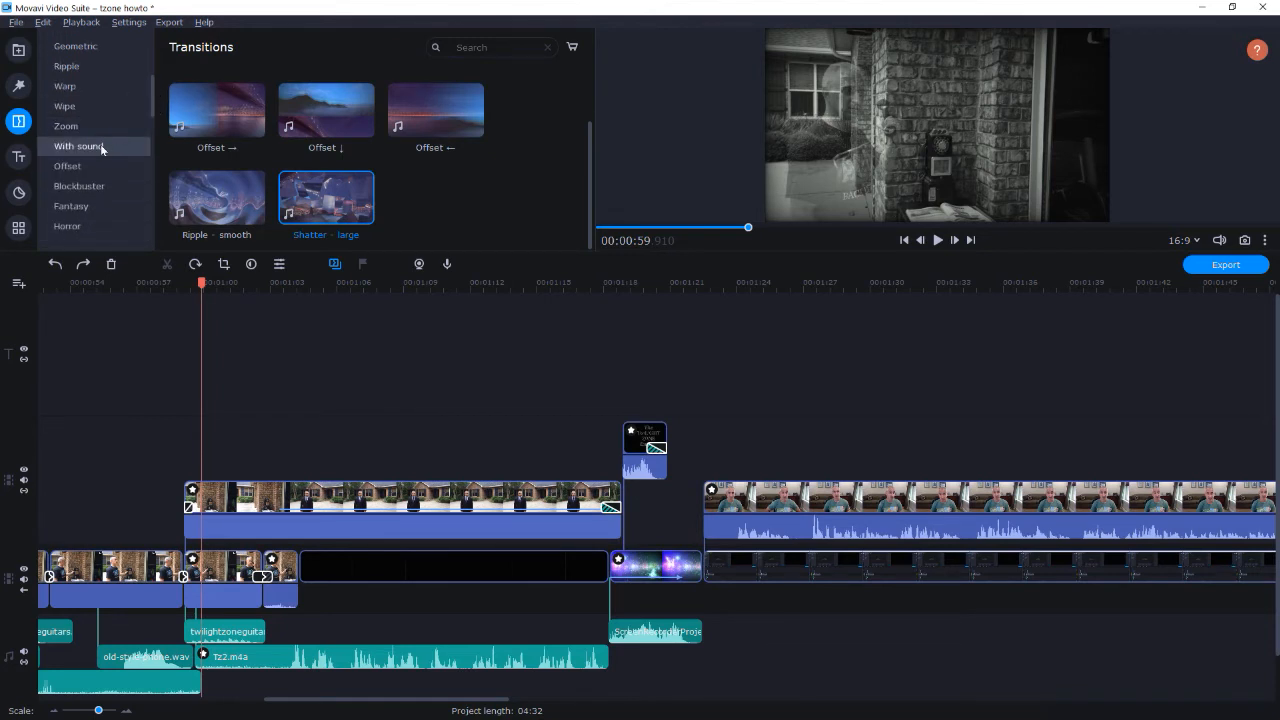
click(320, 208)
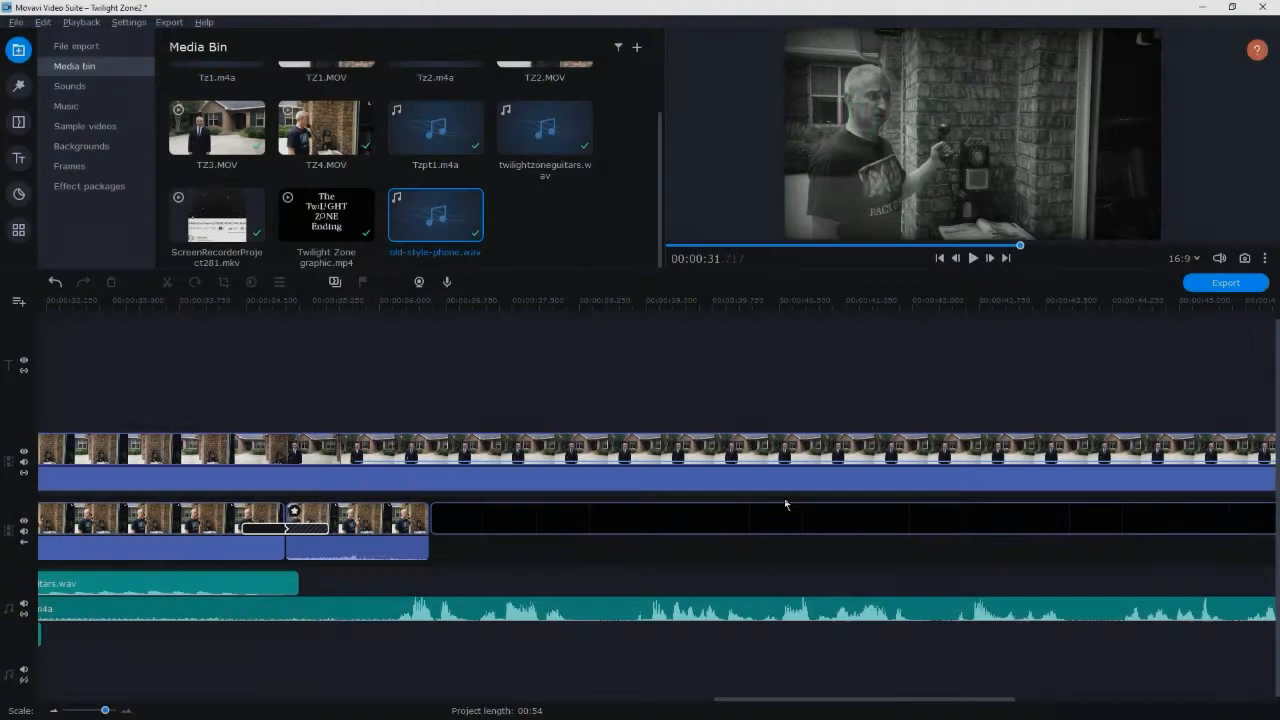
Inspect the properties of the Fade to black and Shatter - large transitions on the closing title graphic clip.
scroll(785, 498, right, 10)
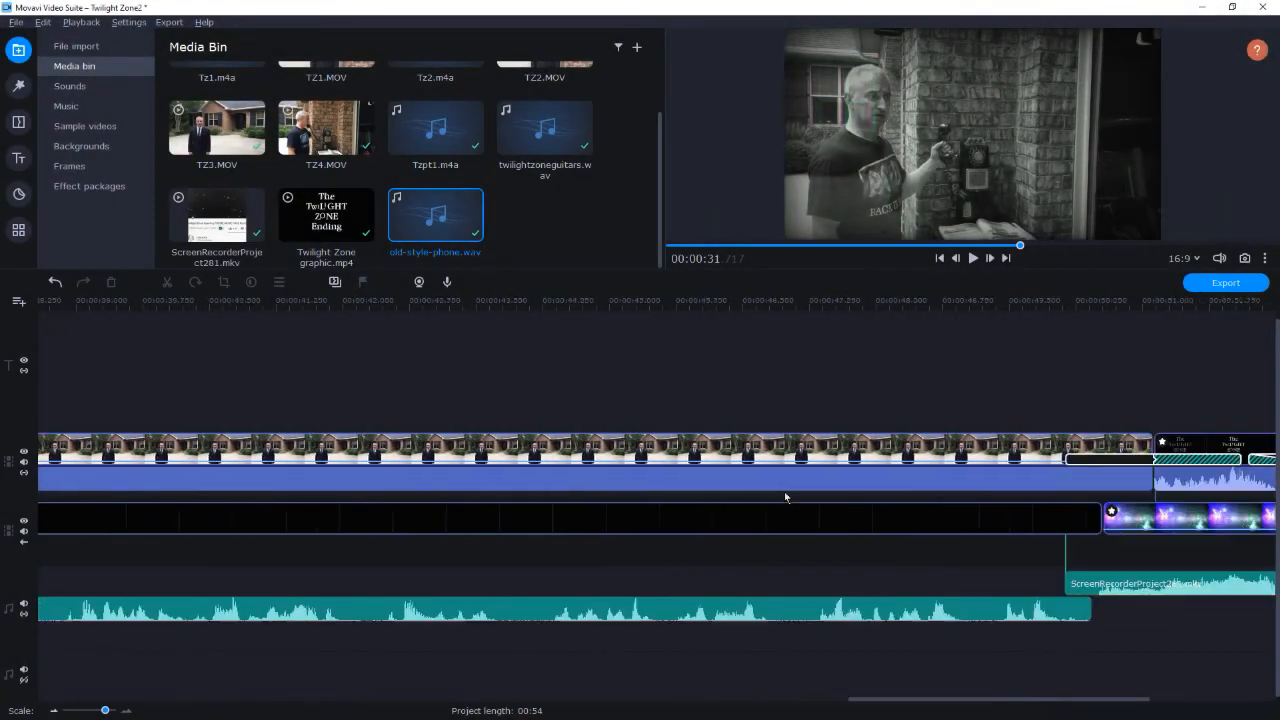
click(796, 452)
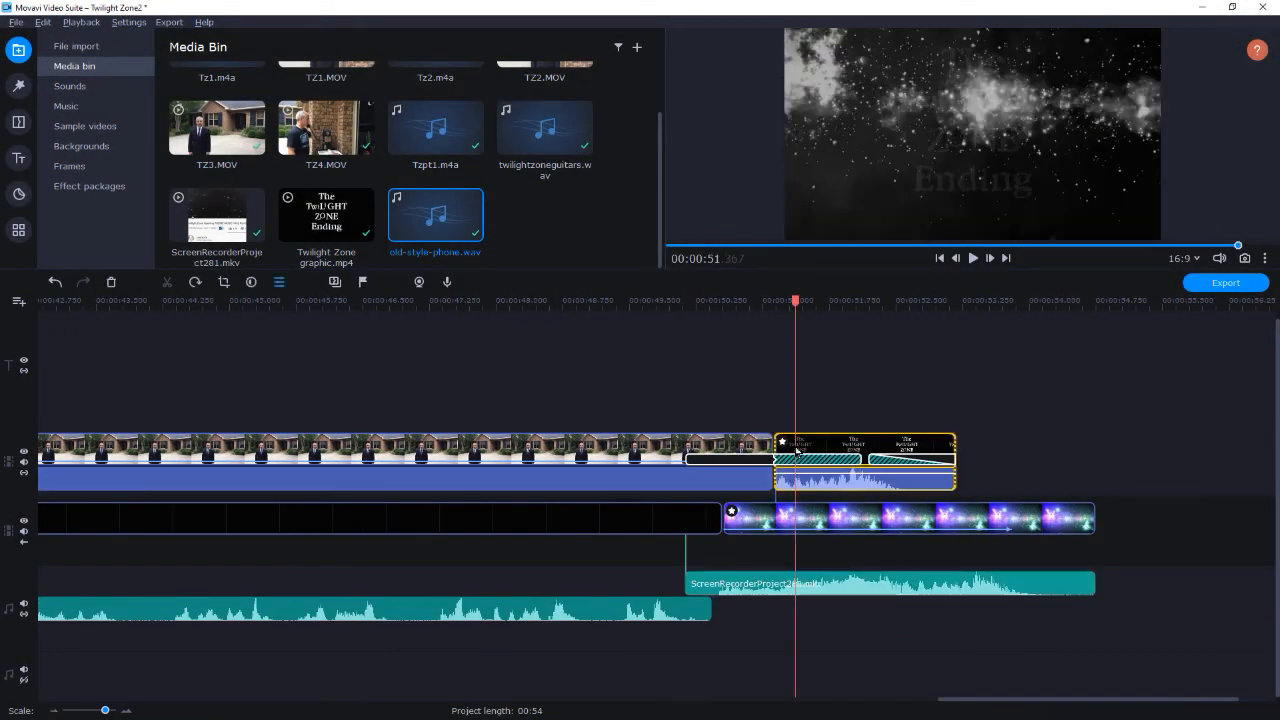
double_click(818, 460)
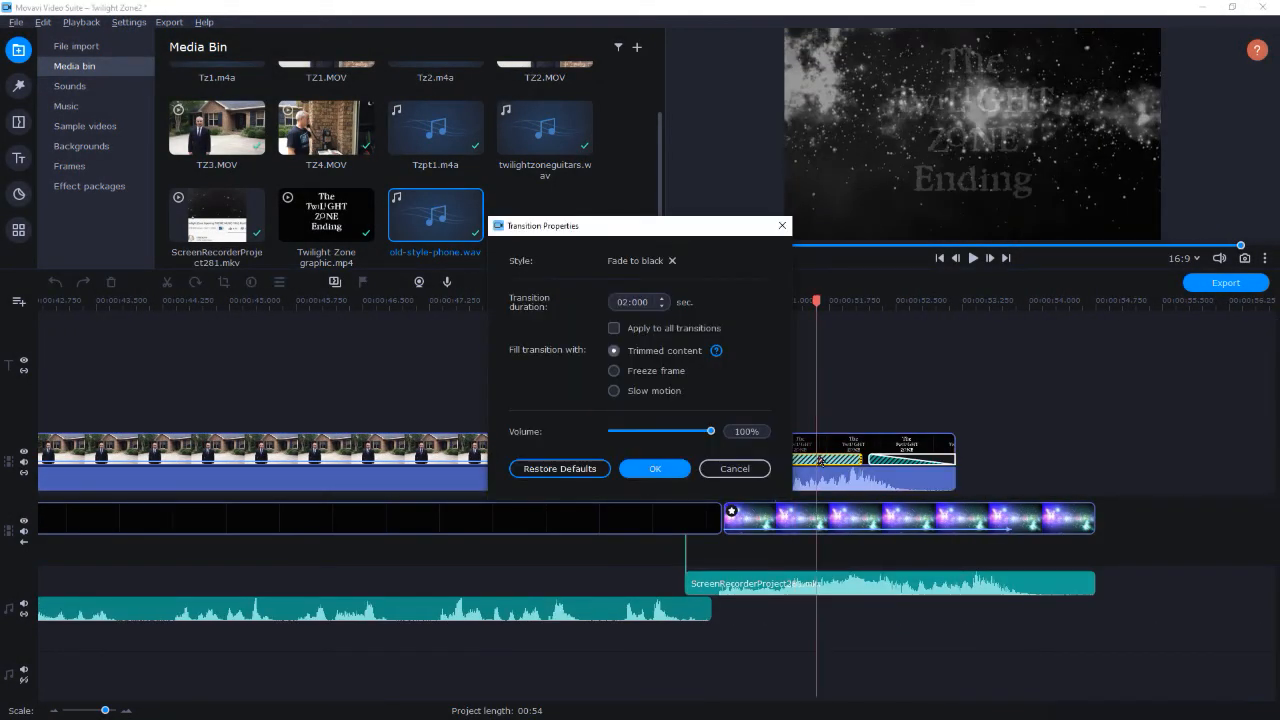
click(676, 470)
double_click(893, 460)
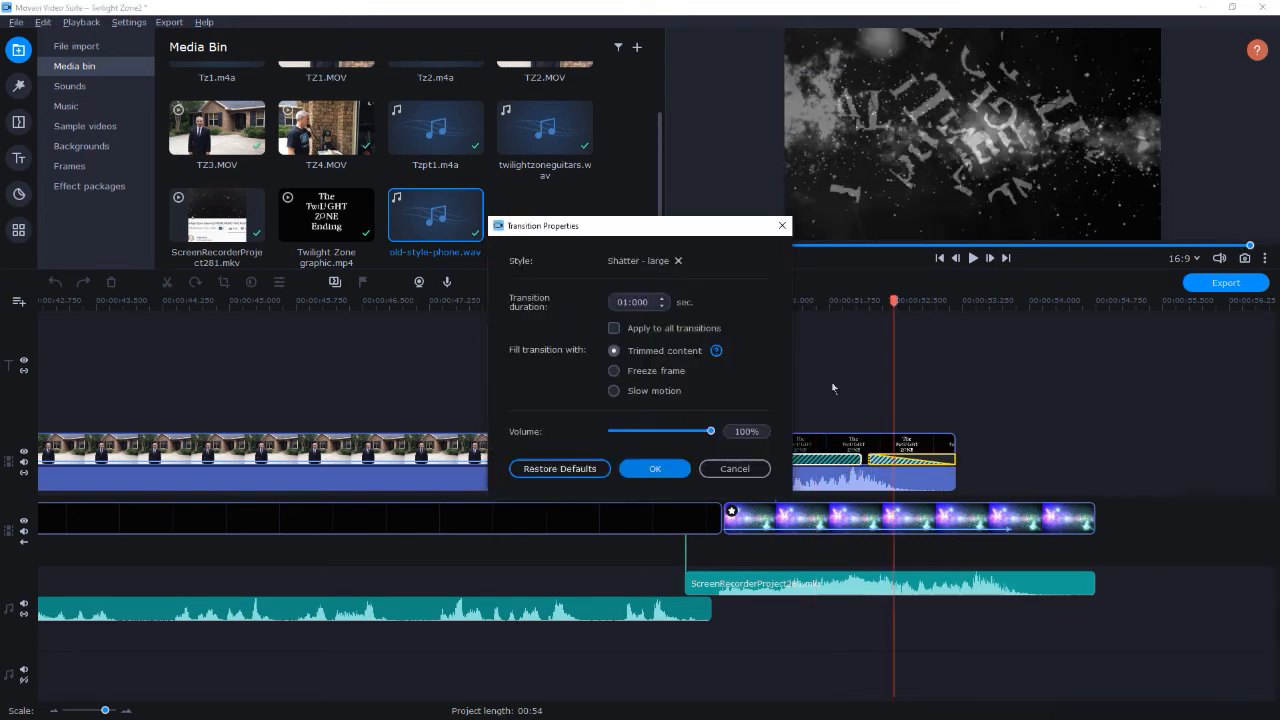